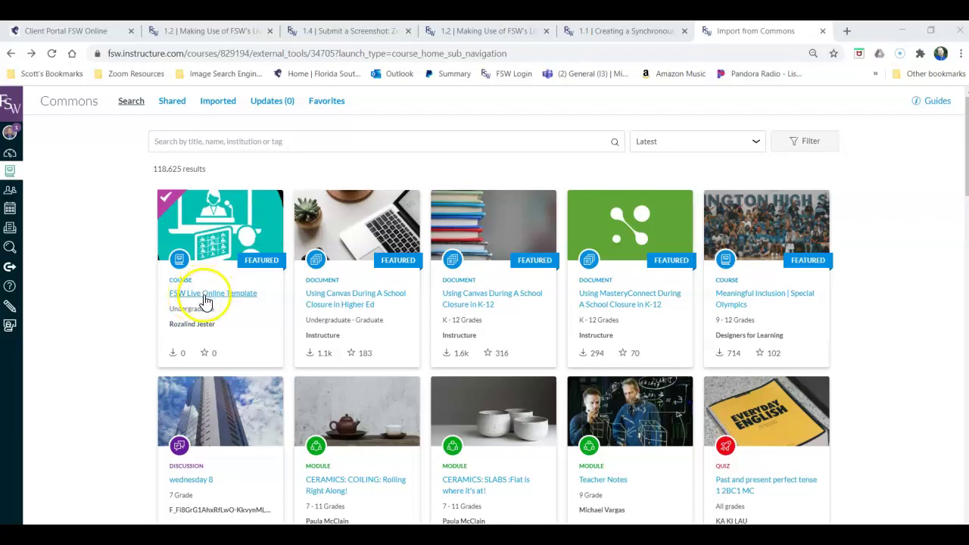
Import the FSW Live Online Template from Commons into the instructor's SANDBOX course.
{"action": "left_click", "coordinate": [205, 300]}
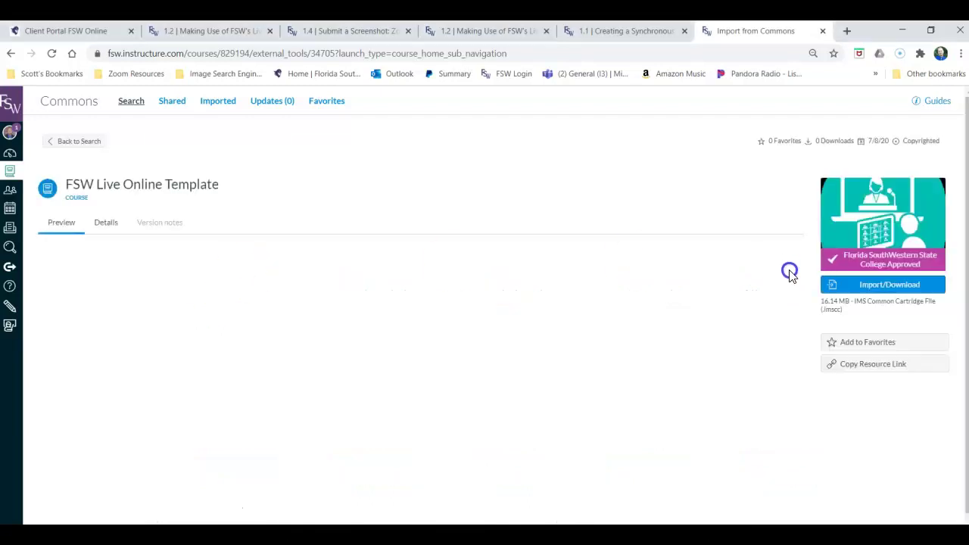
{"action": "left_click", "coordinate": [837, 294]}
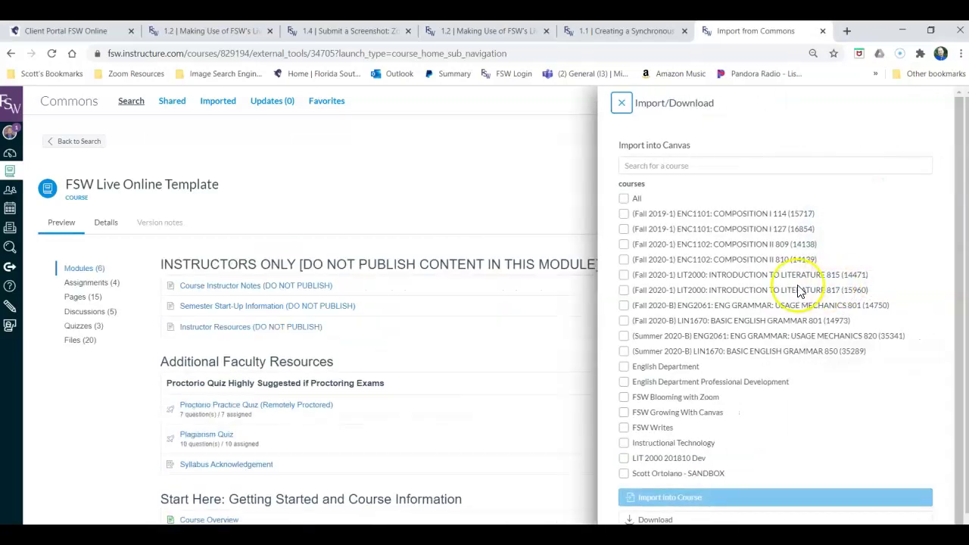
{"action": "left_click", "coordinate": [625, 474]}
{"action": "left_click", "coordinate": [642, 497]}
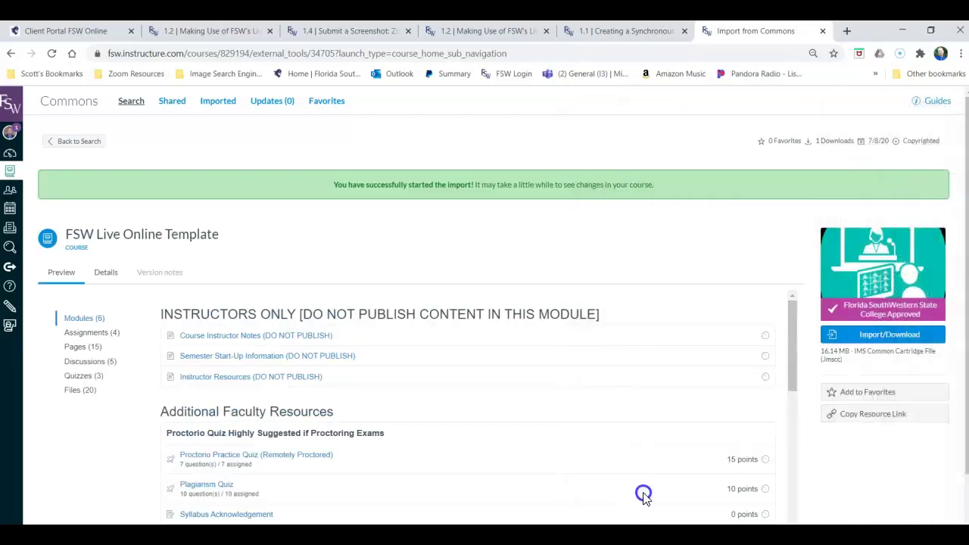
{"action": "left_click", "coordinate": [517, 535]}
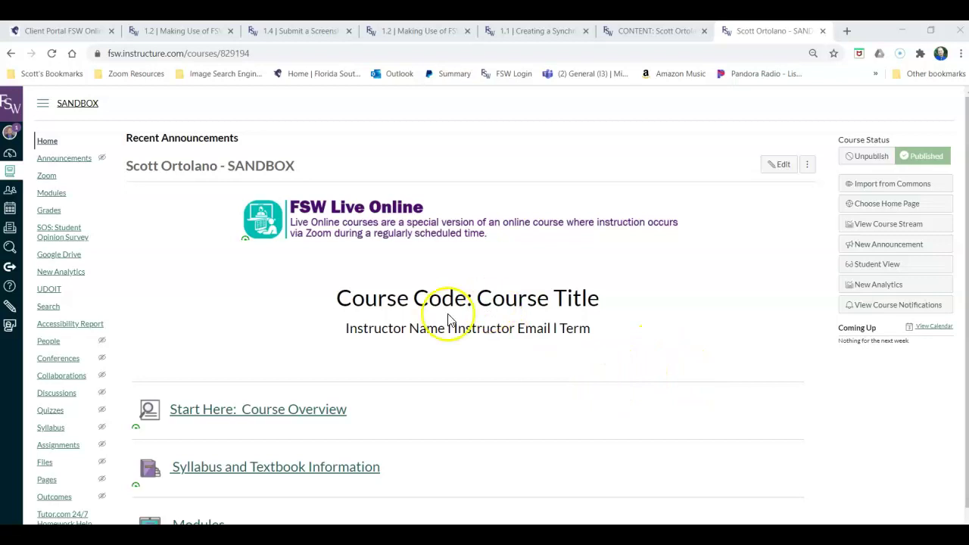
{"action": "left_click_drag", "start_coordinate": [493, 296], "coordinate": [549, 297]}
{"action": "left_click", "coordinate": [515, 297]}
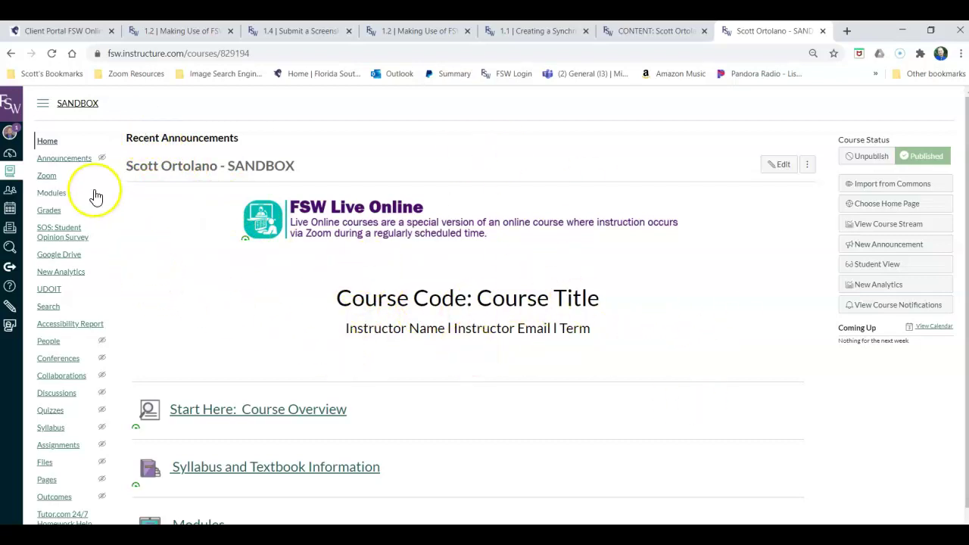
Open the sandbox course's modules list and locate the imported INSTRUCTORS ONLY module.
{"action": "left_click", "coordinate": [58, 198]}
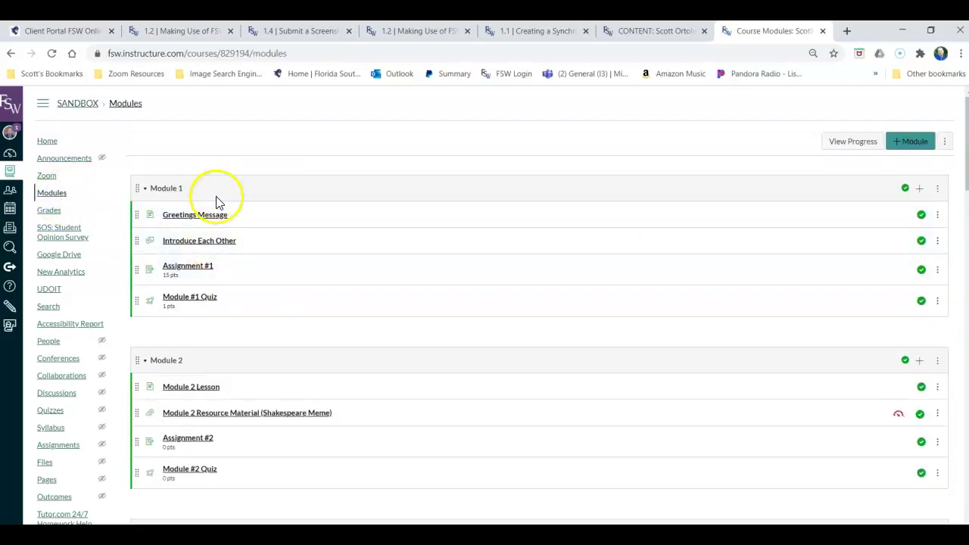
{"action": "scroll", "coordinate": [238, 214], "scroll_direction": "down", "scroll_amount": 1}
{"action": "scroll", "coordinate": [190, 209], "scroll_direction": "up", "scroll_amount": 1}
{"action": "scroll", "coordinate": [195, 205], "scroll_direction": "down", "scroll_amount": 6}
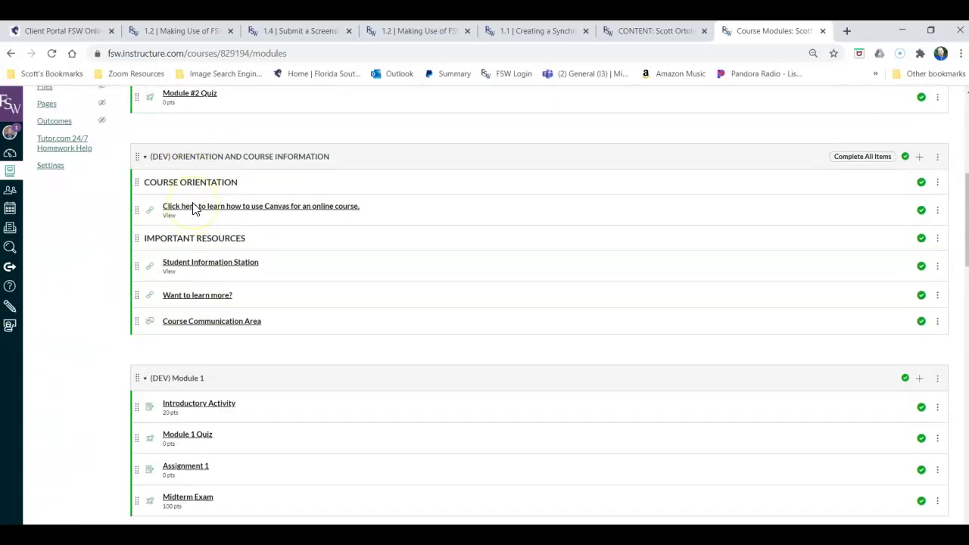
{"action": "scroll", "coordinate": [191, 206], "scroll_direction": "down", "scroll_amount": 8}
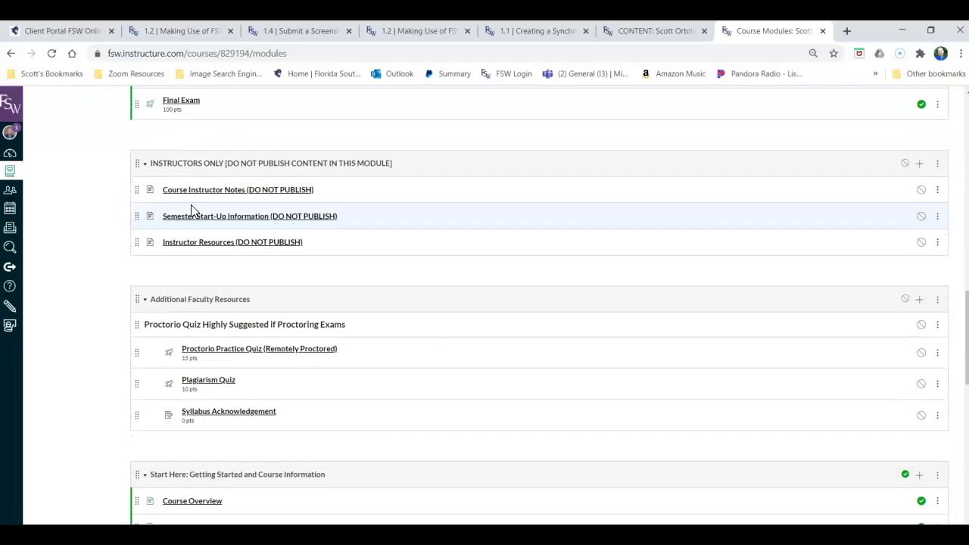
{"action": "scroll", "coordinate": [191, 211], "scroll_direction": "down", "scroll_amount": 2}
{"action": "scroll", "coordinate": [190, 216], "scroll_direction": "up", "scroll_amount": 3}
{"action": "scroll", "coordinate": [191, 216], "scroll_direction": "down", "scroll_amount": 1}
Open the Course Instructor Notes, Semester Start-Up Information and Instructor Resources pages in separate browser tabs.
{"action": "left_click", "coordinate": [250, 191]}
{"action": "right_click", "coordinate": [248, 190]}
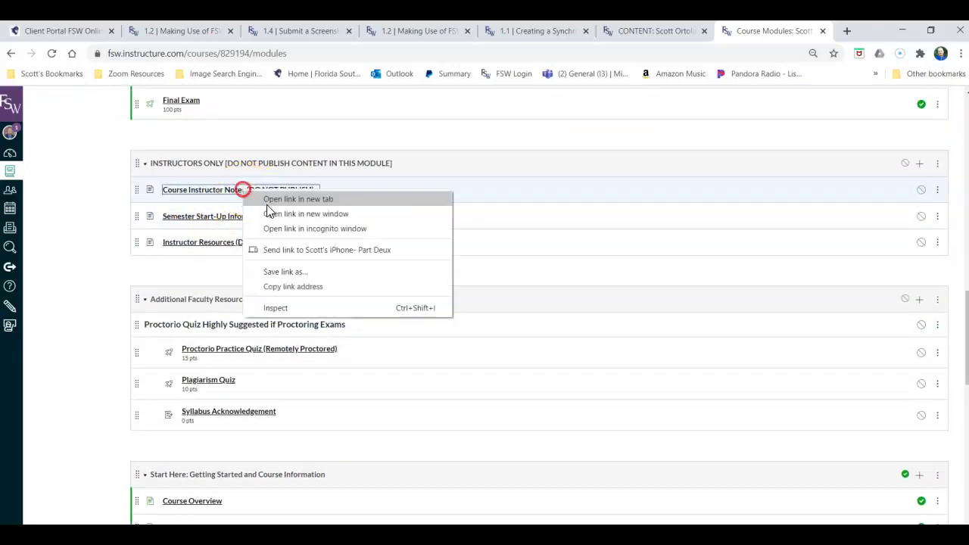
{"action": "left_click", "coordinate": [267, 202]}
{"action": "right_click", "coordinate": [261, 218]}
{"action": "left_click", "coordinate": [272, 224]}
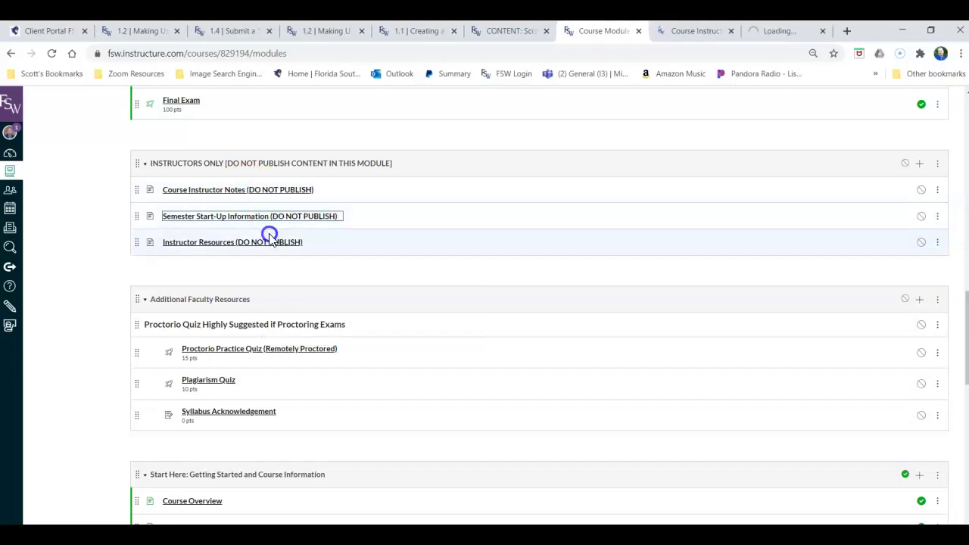
{"action": "right_click", "coordinate": [265, 242]}
{"action": "left_click", "coordinate": [276, 247]}
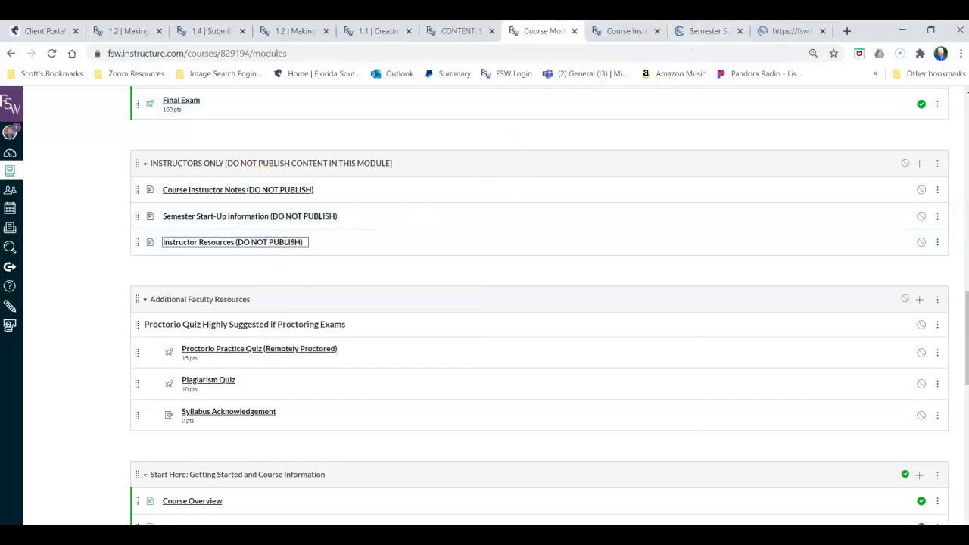
Review the Semester Start-Up Information page from its syllabus instructions through to the communication section.
{"action": "left_click", "coordinate": [683, 31]}
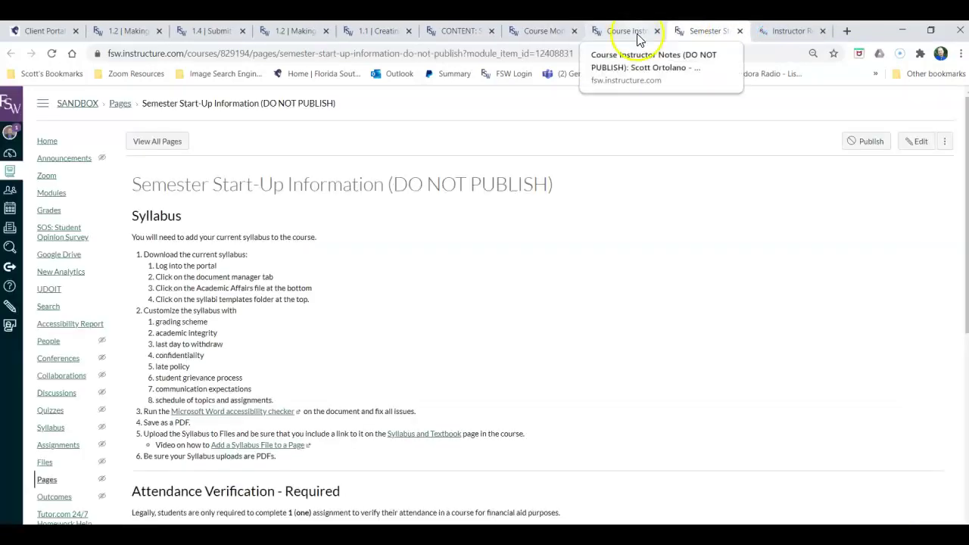
{"action": "scroll", "coordinate": [434, 244], "scroll_direction": "down", "scroll_amount": 2}
{"action": "scroll", "coordinate": [432, 243], "scroll_direction": "down", "scroll_amount": 4}
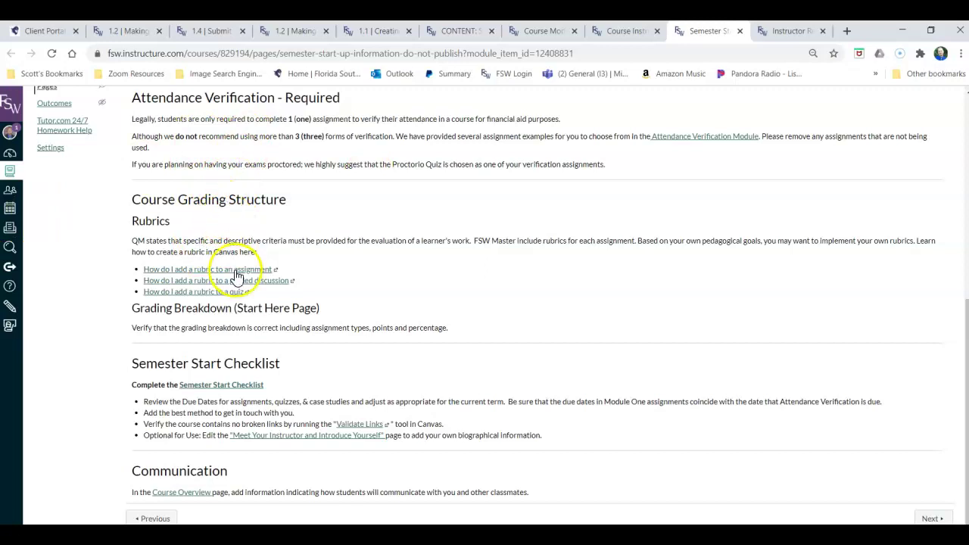
{"action": "scroll", "coordinate": [242, 265], "scroll_direction": "up", "scroll_amount": 2}
{"action": "scroll", "coordinate": [243, 259], "scroll_direction": "up", "scroll_amount": 4}
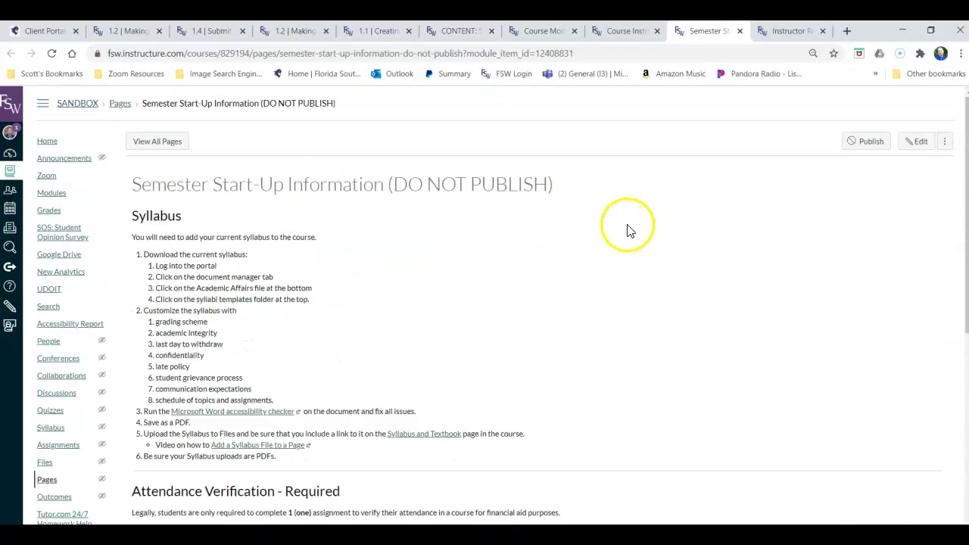
Review the Instructor Resources page, including its proctored exams, video and audio, TurnitIn and accessibility sections.
{"action": "left_click", "coordinate": [779, 30]}
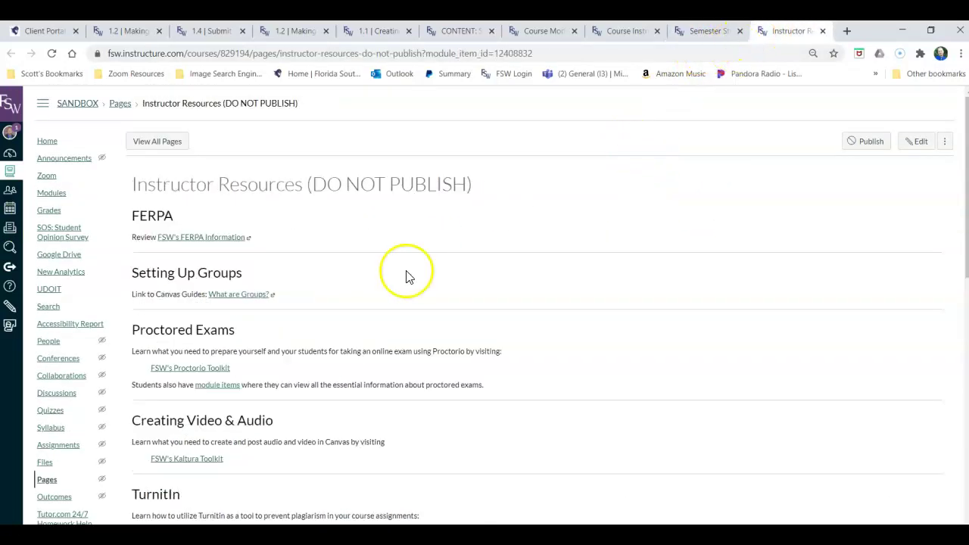
{"action": "scroll", "coordinate": [303, 277], "scroll_direction": "down", "scroll_amount": 1}
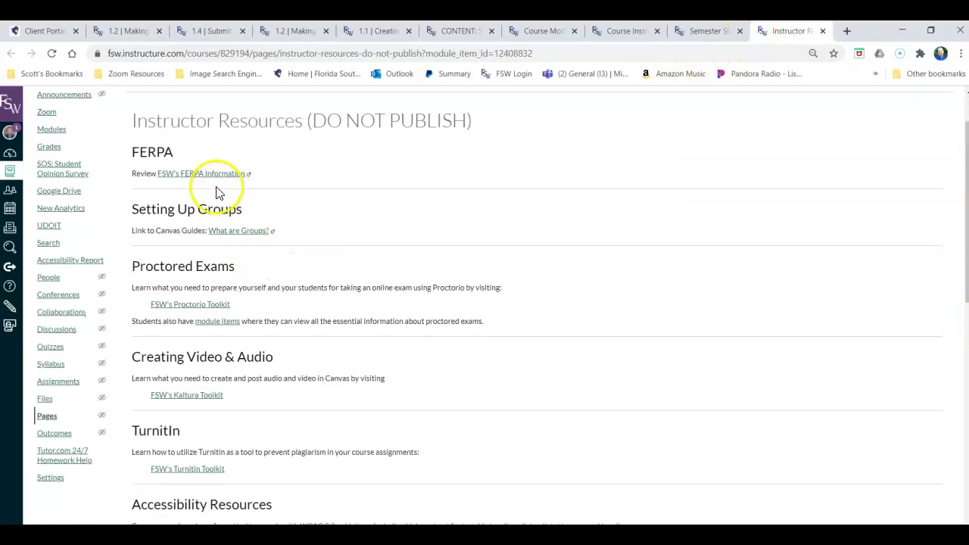
{"action": "scroll", "coordinate": [286, 258], "scroll_direction": "down", "scroll_amount": 1}
{"action": "scroll", "coordinate": [209, 314], "scroll_direction": "down", "scroll_amount": 1}
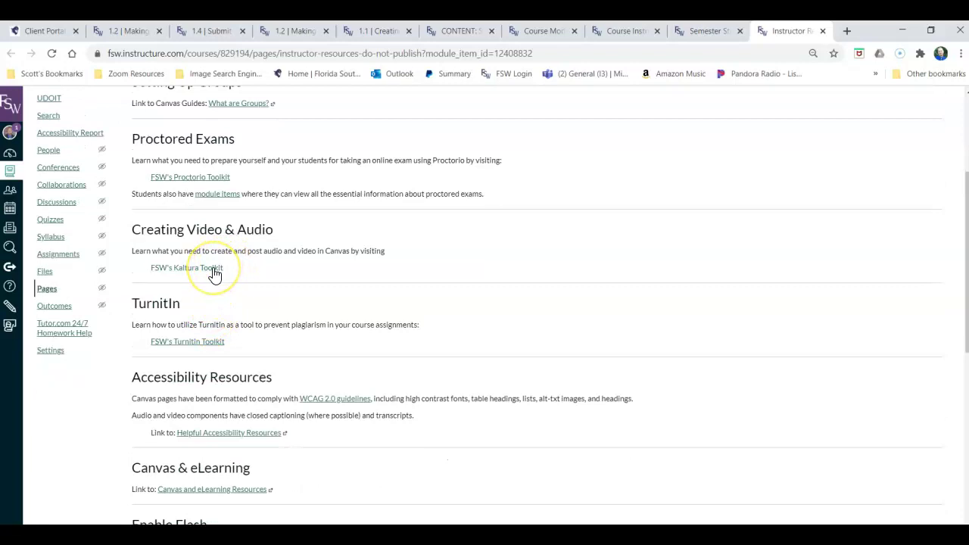
{"action": "scroll", "coordinate": [234, 287], "scroll_direction": "down", "scroll_amount": 3}
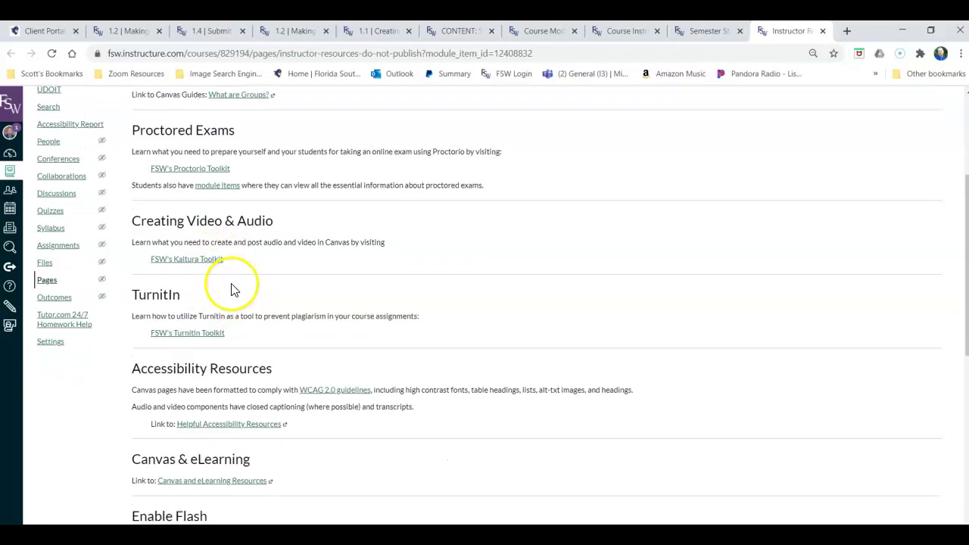
{"action": "scroll", "coordinate": [232, 242], "scroll_direction": "up", "scroll_amount": 1}
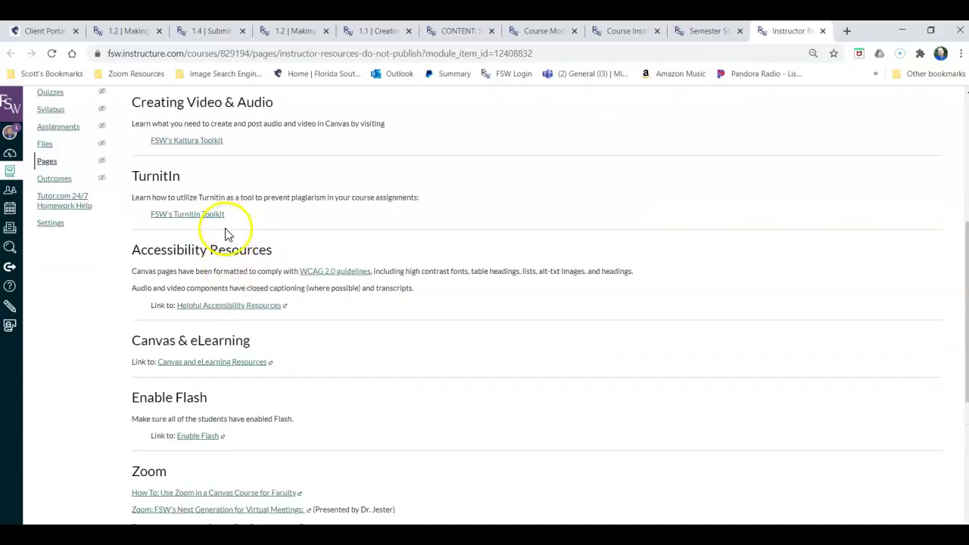
Open FSW's Kaltura Toolkit from the Instructor Resources page and look over the toolkit's home page.
{"action": "left_click", "coordinate": [214, 143]}
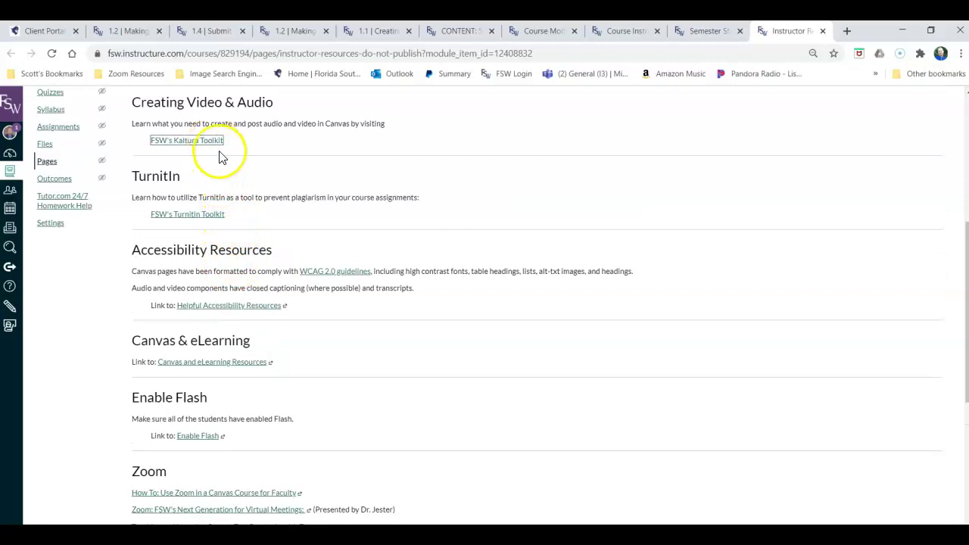
{"action": "left_click", "coordinate": [795, 30]}
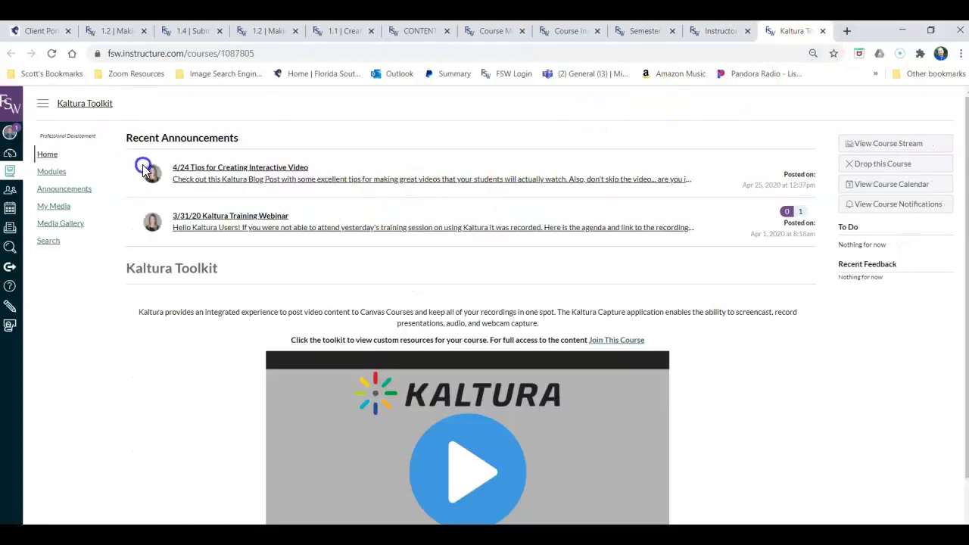
{"action": "scroll", "coordinate": [331, 215], "scroll_direction": "down", "scroll_amount": 1}
{"action": "scroll", "coordinate": [331, 214], "scroll_direction": "up", "scroll_amount": 1}
Revisit the open Instructor Resources, Semester Start-Up Information and Course Instructor Notes pages.
{"action": "left_click", "coordinate": [718, 30]}
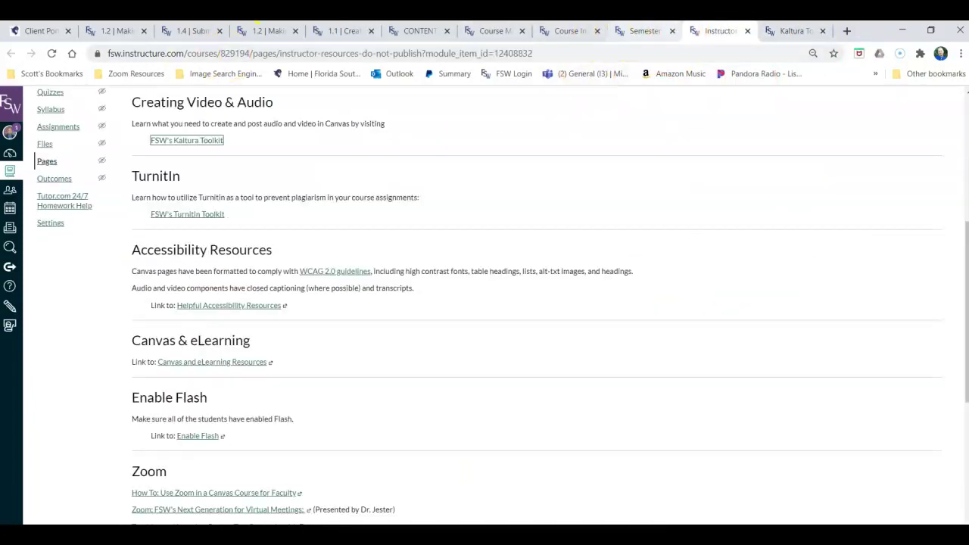
{"action": "left_click", "coordinate": [644, 30]}
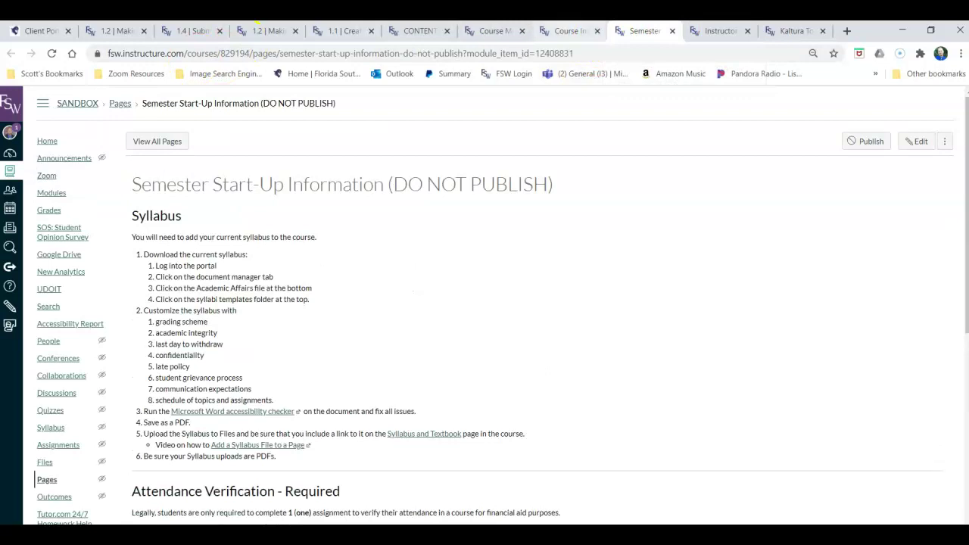
{"action": "left_click", "coordinate": [564, 31]}
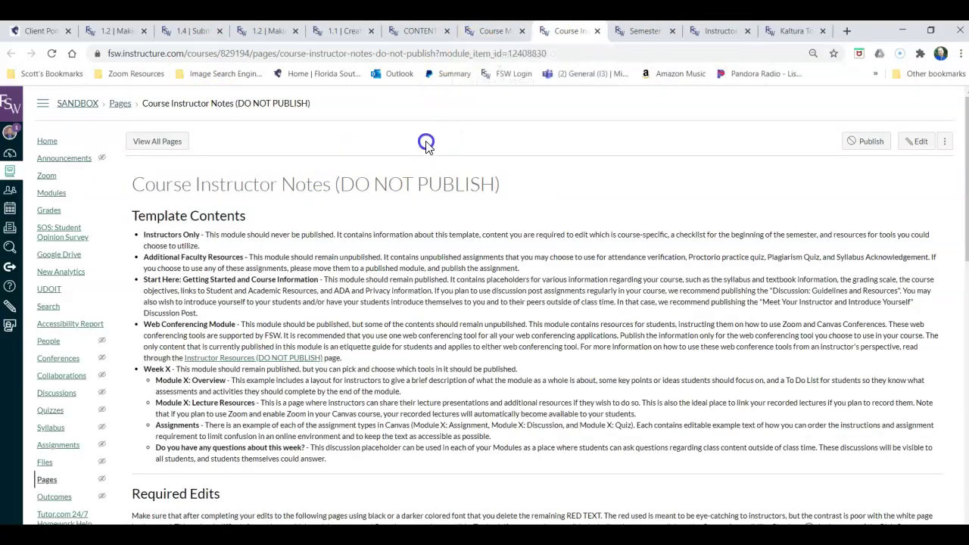
Return to the course modules list and examine the Additional Faculty Resources, Start Here, Web Conferencing and Week X modules.
{"action": "left_click", "coordinate": [492, 31]}
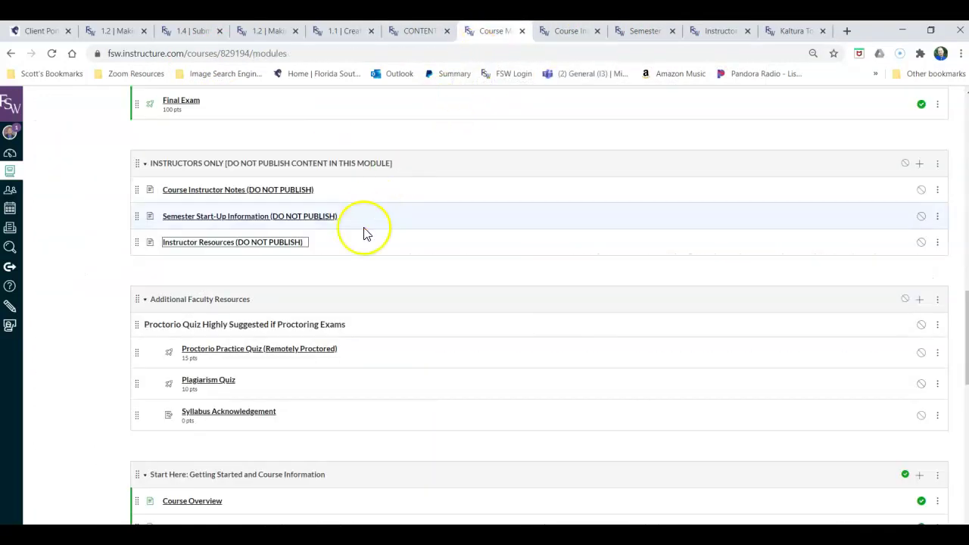
{"action": "scroll", "coordinate": [313, 277], "scroll_direction": "down", "scroll_amount": 1}
{"action": "scroll", "coordinate": [272, 258], "scroll_direction": "down", "scroll_amount": 1}
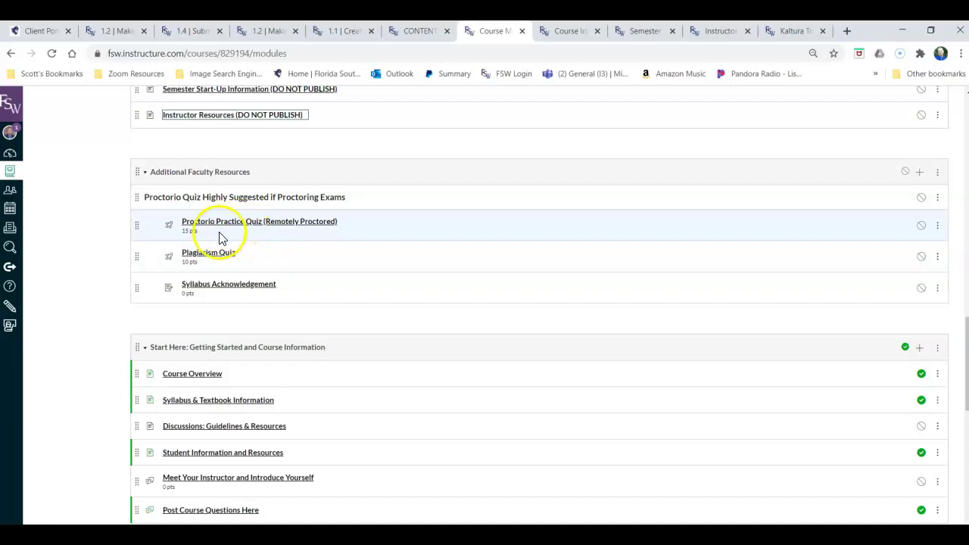
{"action": "scroll", "coordinate": [219, 246], "scroll_direction": "down", "scroll_amount": 1}
{"action": "scroll", "coordinate": [214, 249], "scroll_direction": "down", "scroll_amount": 6}
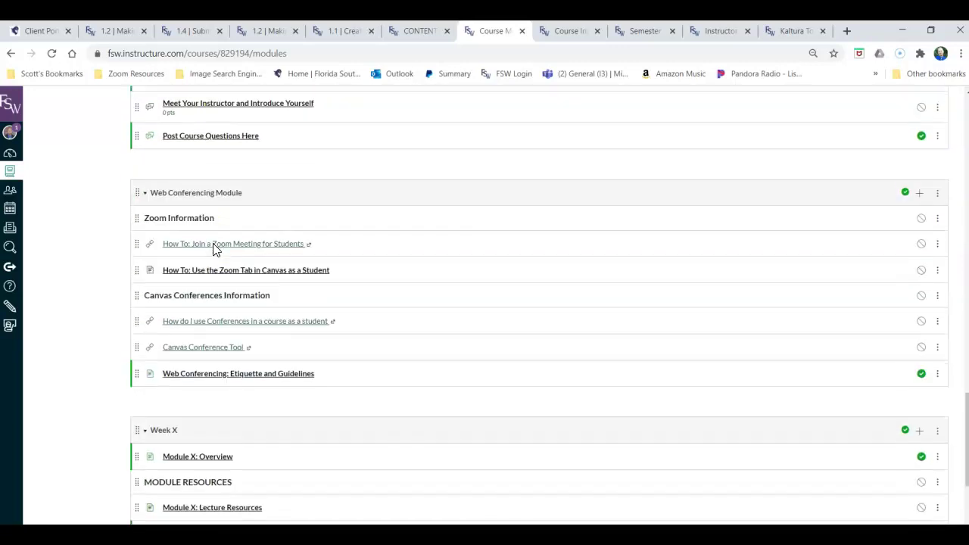
{"action": "scroll", "coordinate": [213, 248], "scroll_direction": "down", "scroll_amount": 2}
{"action": "scroll", "coordinate": [251, 234], "scroll_direction": "up", "scroll_amount": 8}
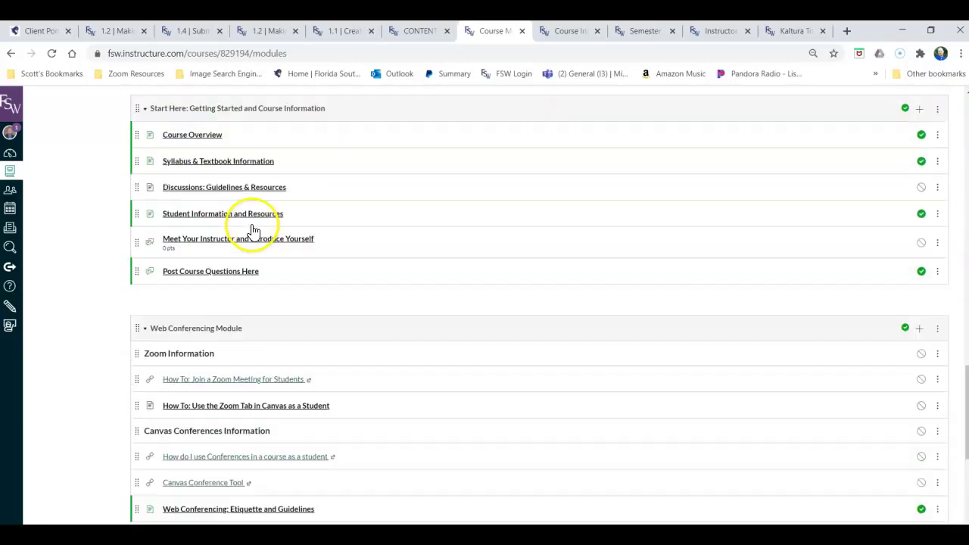
Return to the sandbox course's home page and examine its FSW Live Online banner, course heading and section links.
{"action": "left_click", "coordinate": [415, 31]}
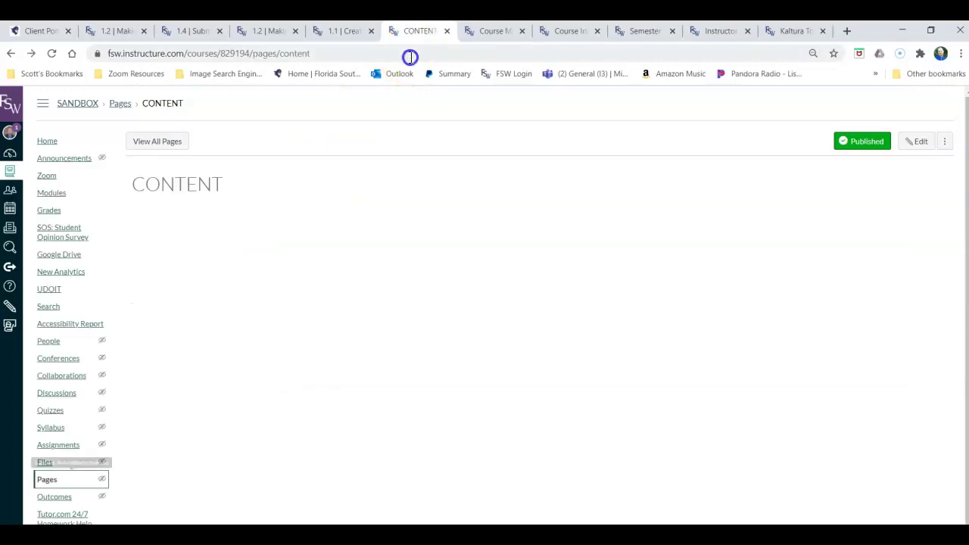
{"action": "left_click", "coordinate": [492, 32]}
{"action": "scroll", "coordinate": [141, 184], "scroll_direction": "up", "scroll_amount": 15}
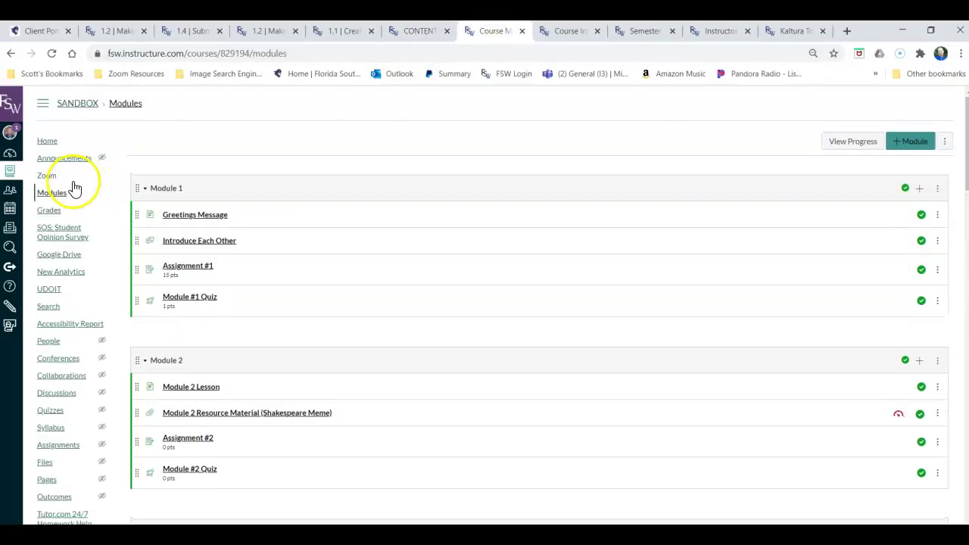
{"action": "left_click", "coordinate": [57, 142]}
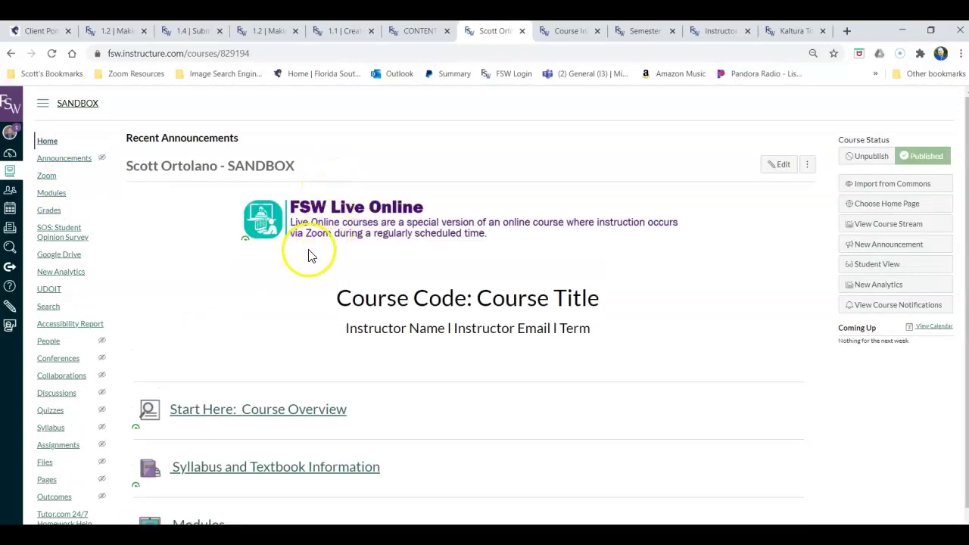
{"action": "scroll", "coordinate": [306, 258], "scroll_direction": "down", "scroll_amount": 1}
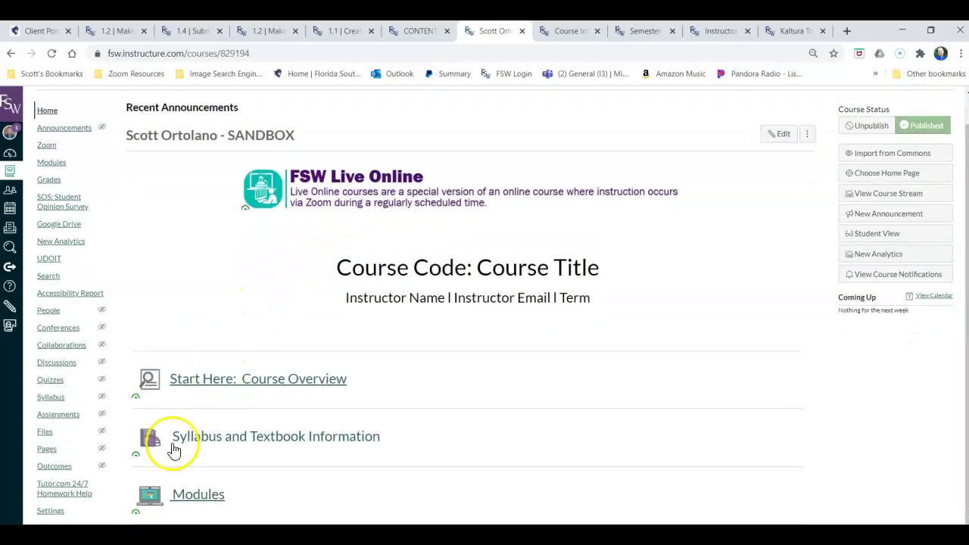